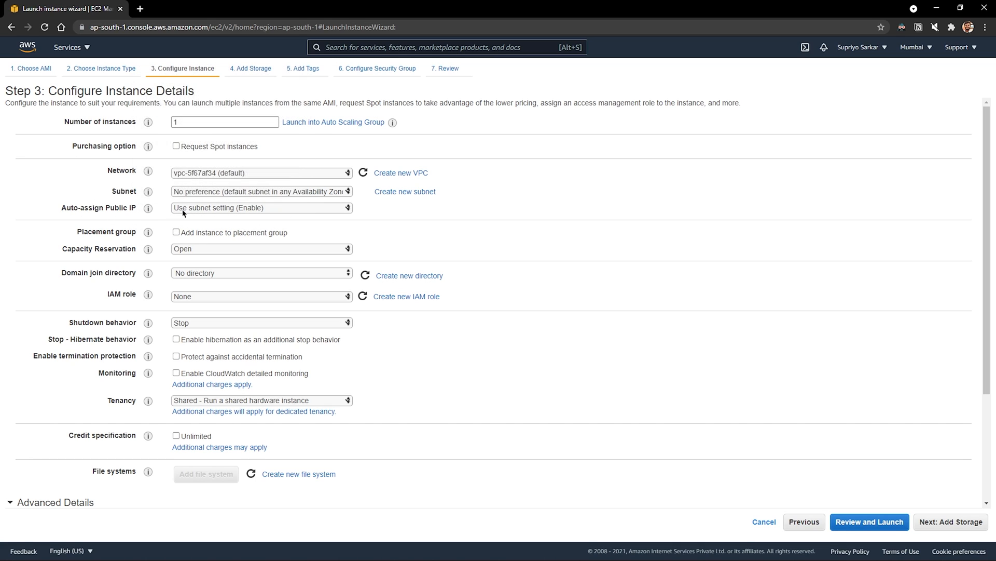
Enable auto-assigned public IP and paste the copied httpd setup bash script as text into the instance's user data
click(206, 208)
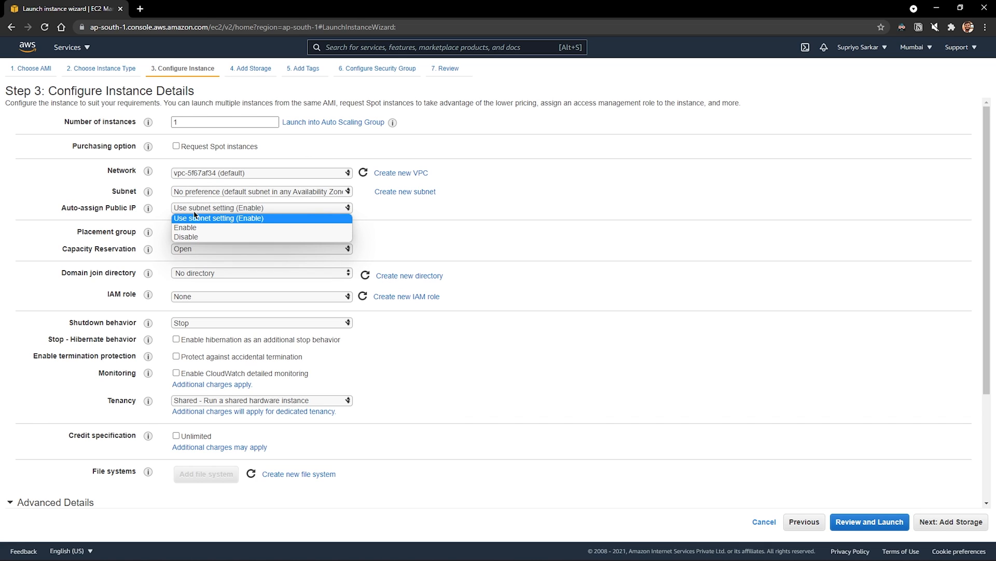
click(188, 228)
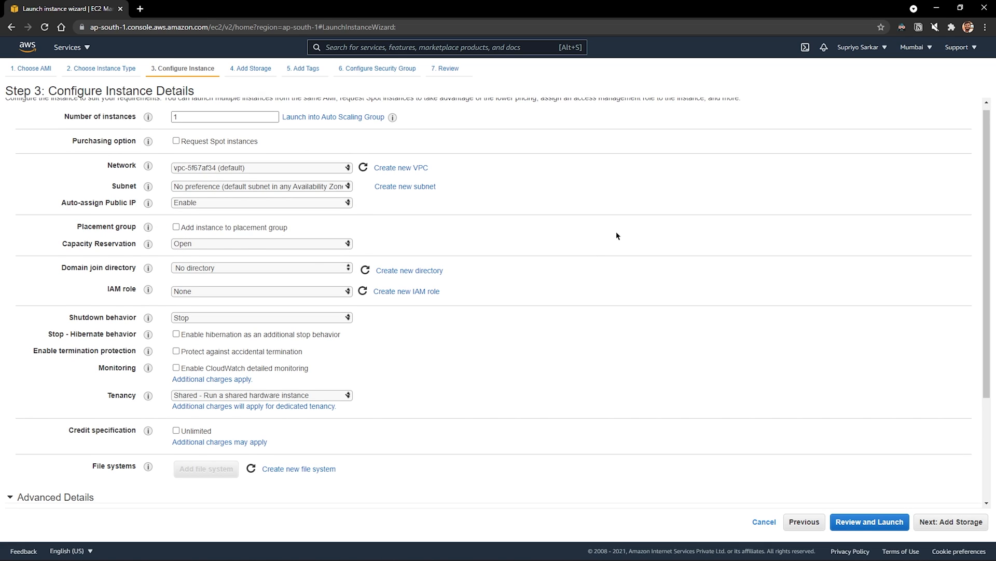
scroll(369, 334, down, 3)
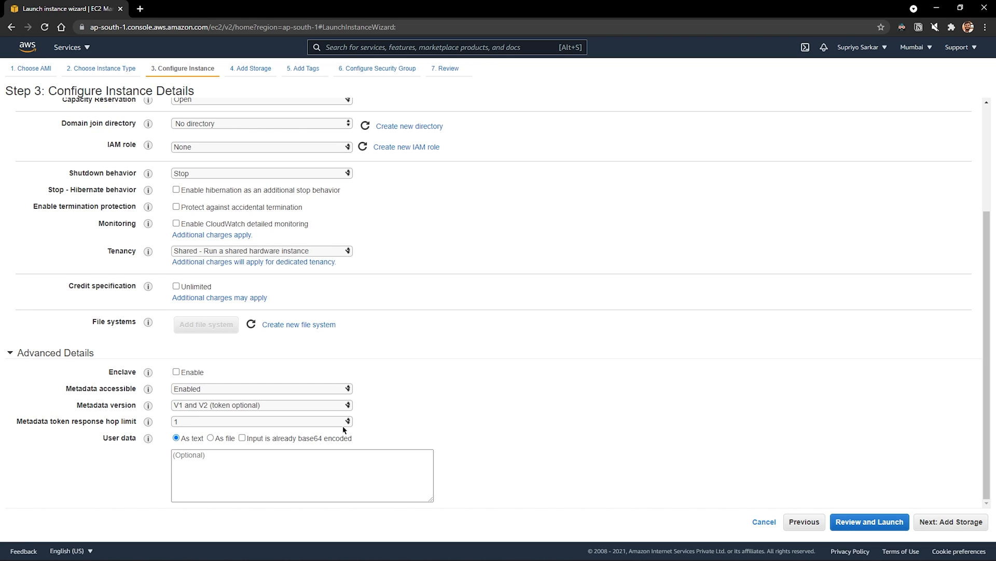
click(224, 466)
key(ctrl+v)
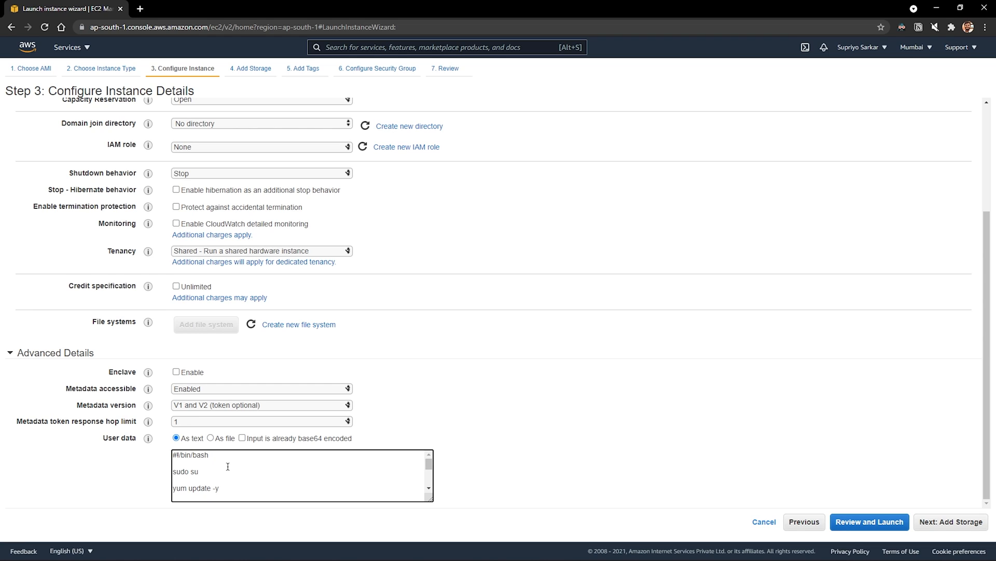
Review the user data script's lines for installing httpd, writing index.html, and starting and enabling the service
scroll(218, 471, down, 2)
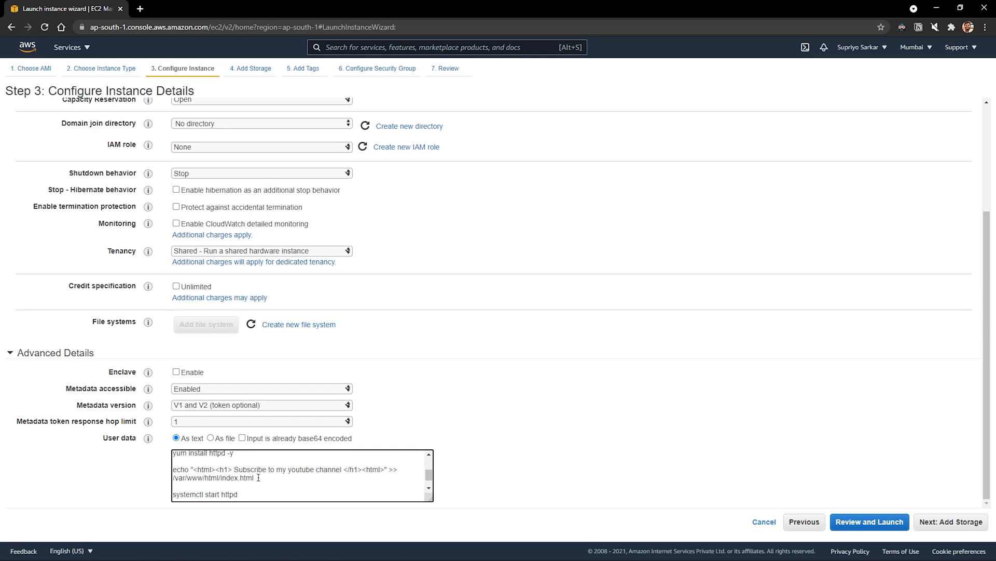
drag(258, 477, 221, 478)
drag(234, 470, 204, 482)
scroll(239, 480, down, 1)
click(251, 481)
drag(261, 495, 235, 496)
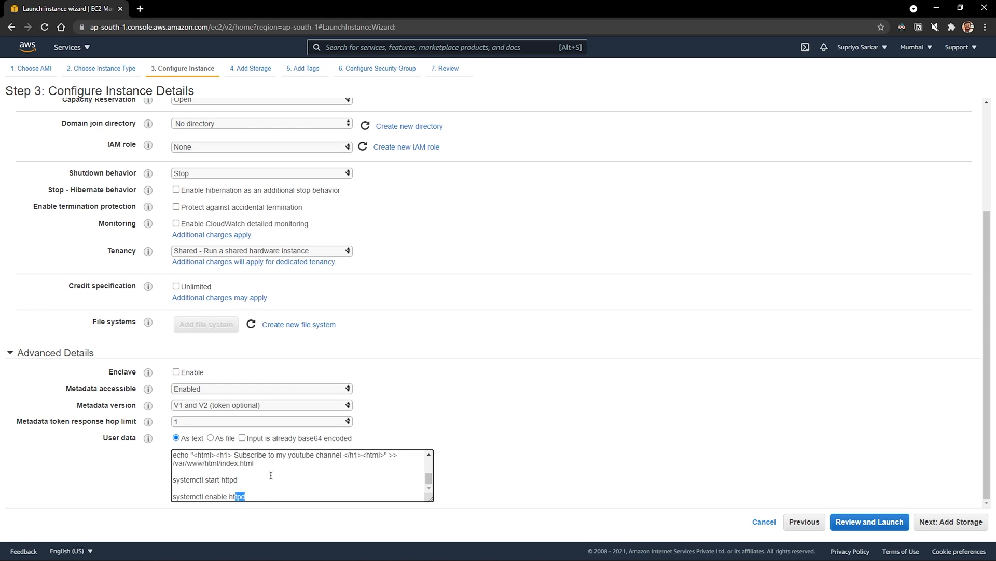
click(605, 403)
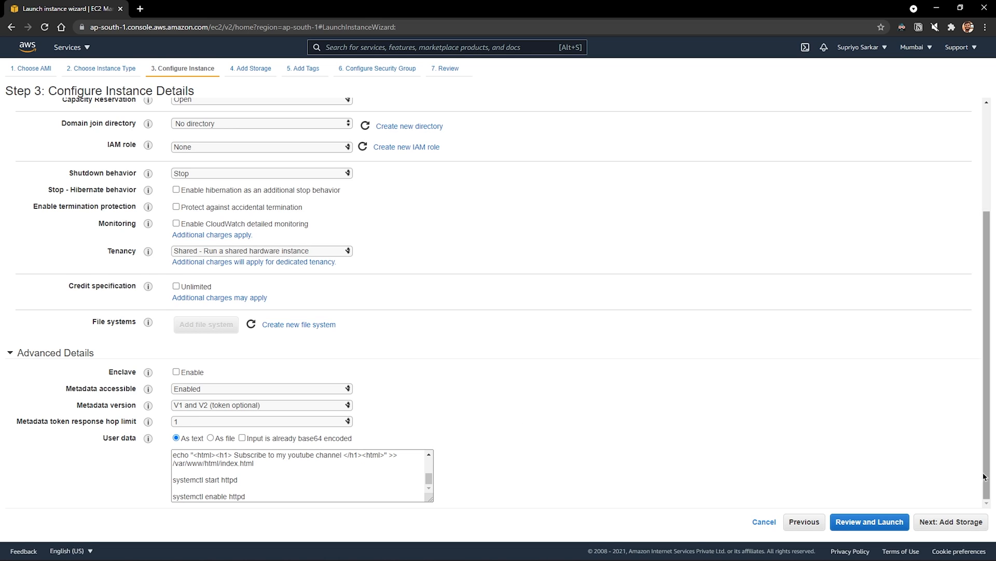
Keep the default storage, add a tag with key "name" and value "yt tut ec2 w ami", and continue to the security group configuration
click(950, 521)
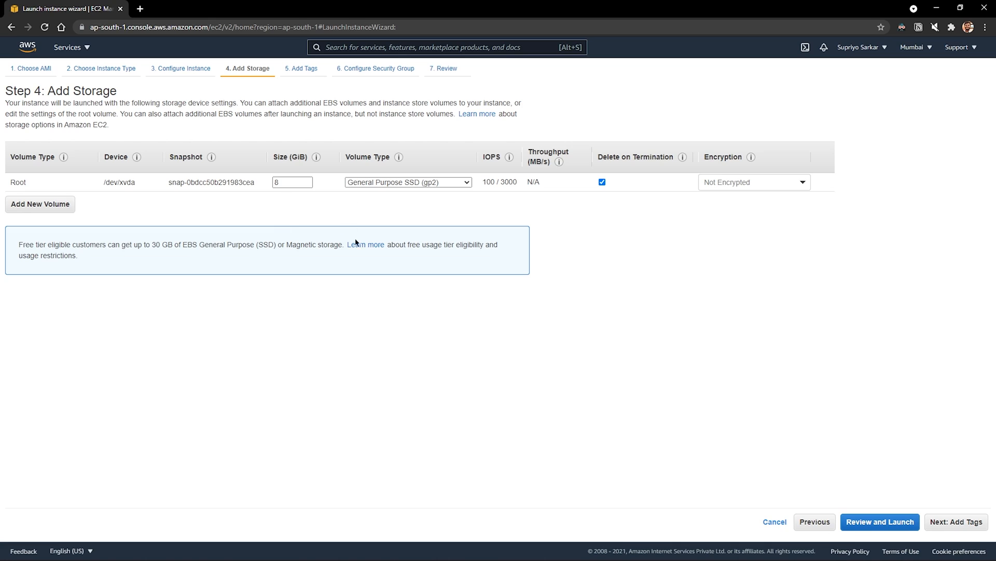
click(956, 522)
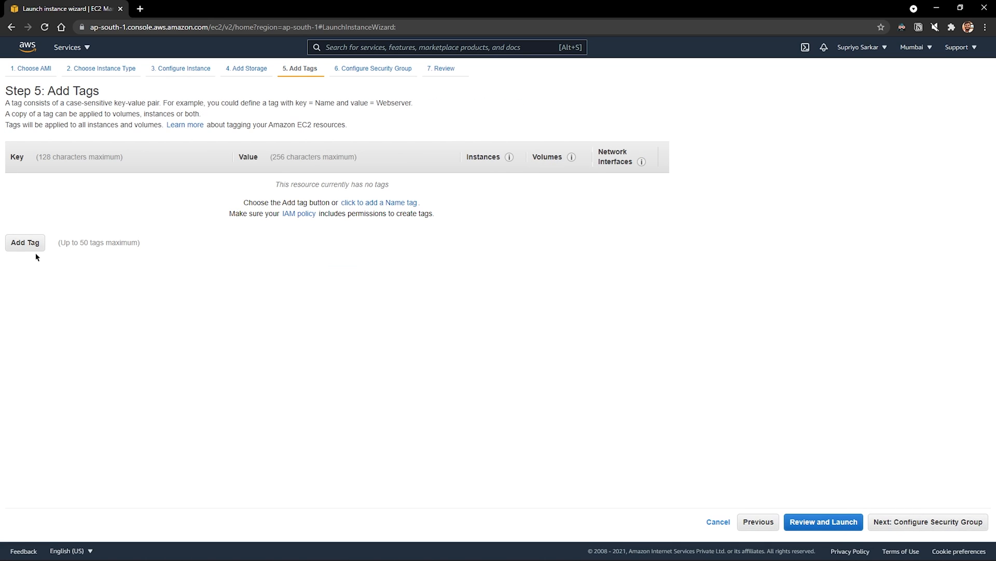
click(26, 242)
text(name)
click(264, 186)
text(yt tut ec2 w ami)
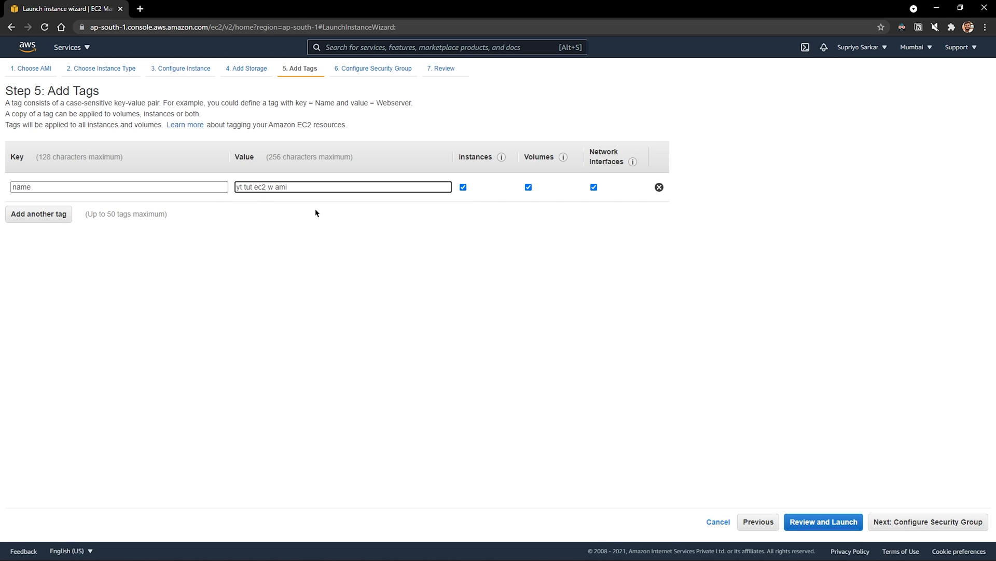
click(908, 523)
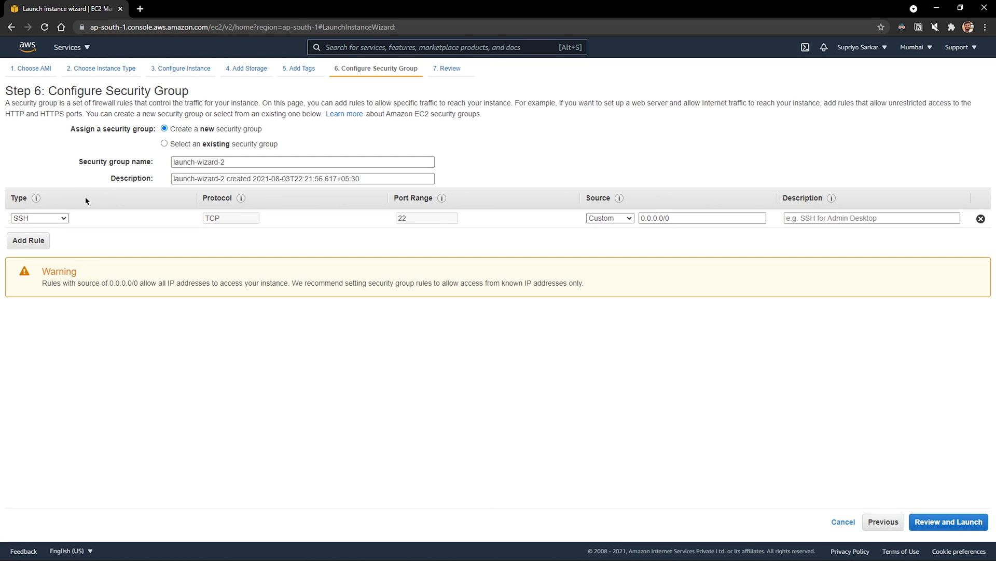
Assign the existing security group launch-wizard-1 to the instance and proceed to the launch review
click(201, 148)
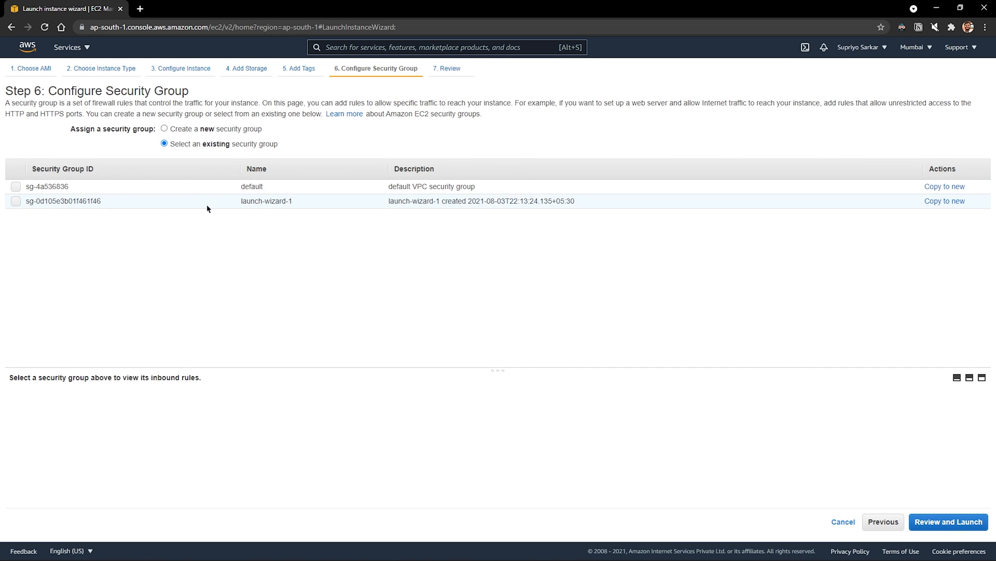
click(15, 202)
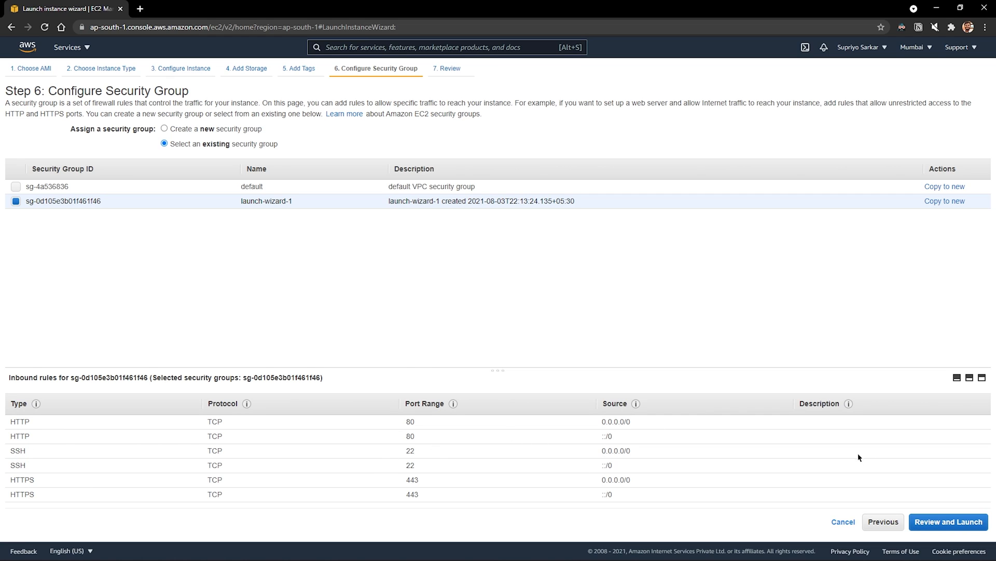
click(950, 526)
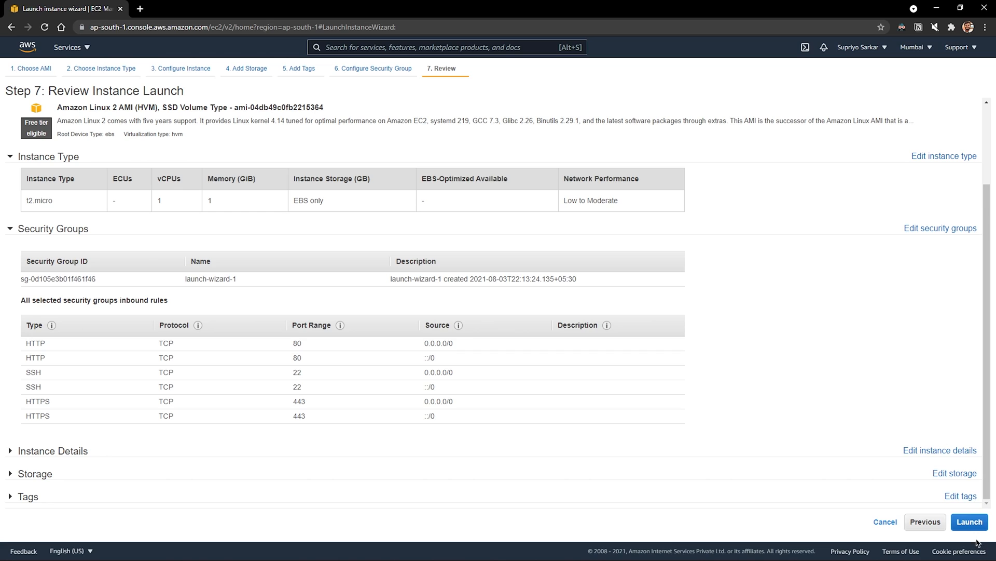
Launch the instance with the existing key pair "ec2 with rdc", acknowledging access to its private key file
click(975, 522)
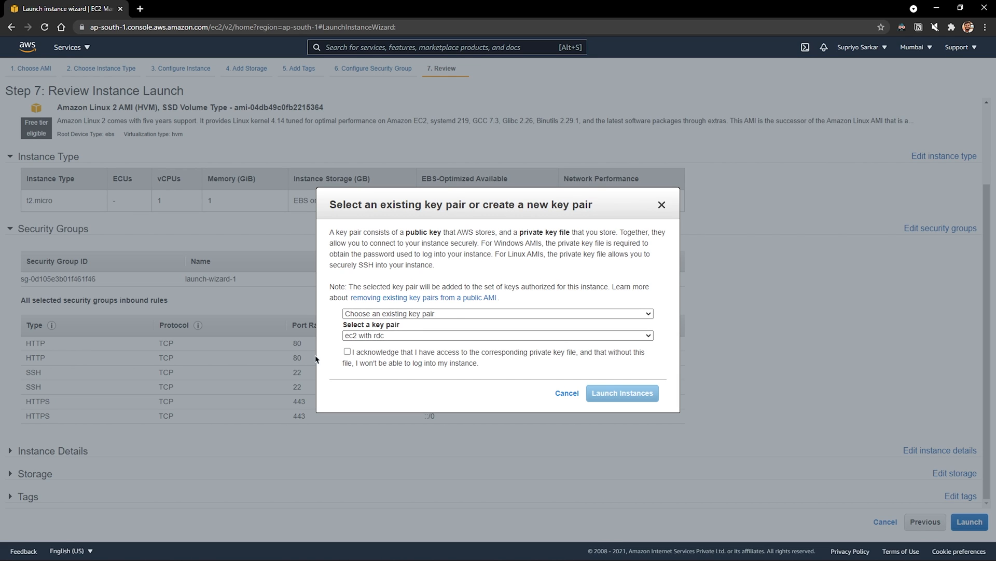
click(347, 351)
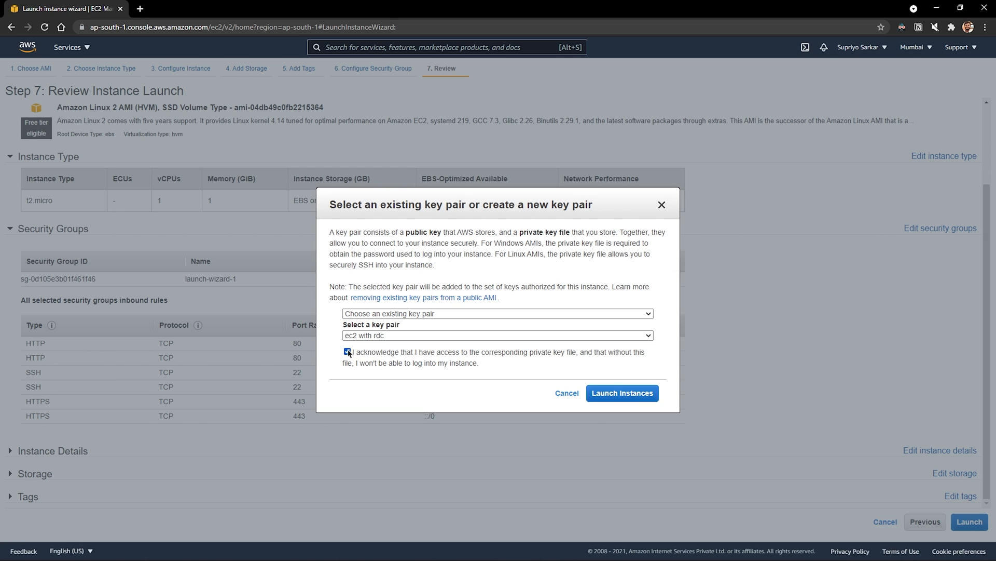
click(614, 393)
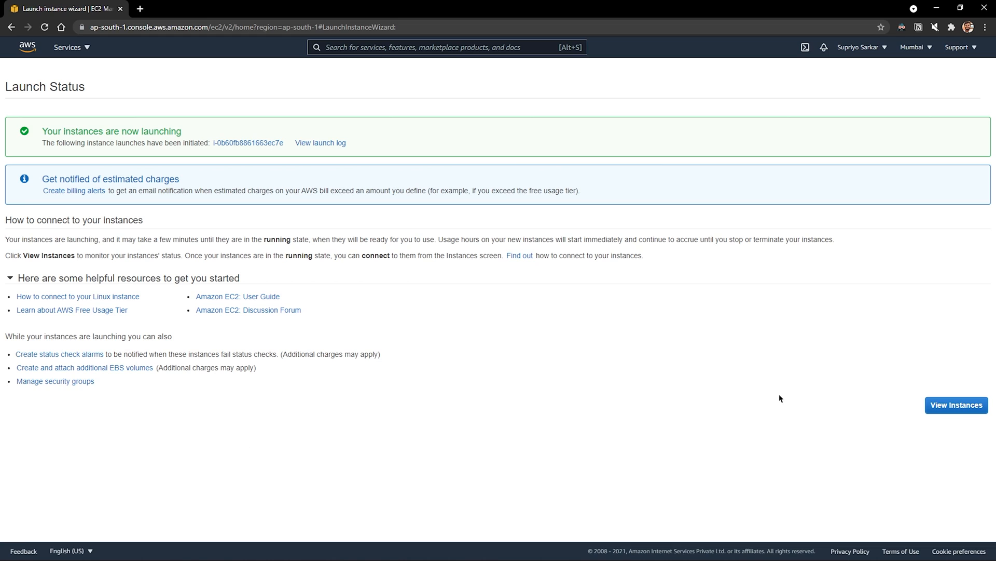
View the instances list, select the newly launched instance and start creating an image from it
click(963, 405)
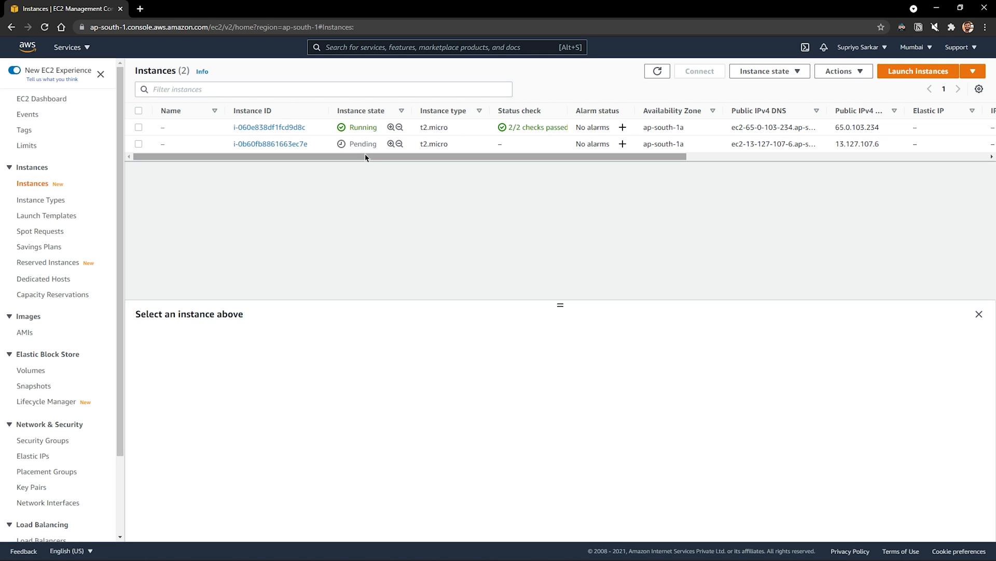
click(139, 145)
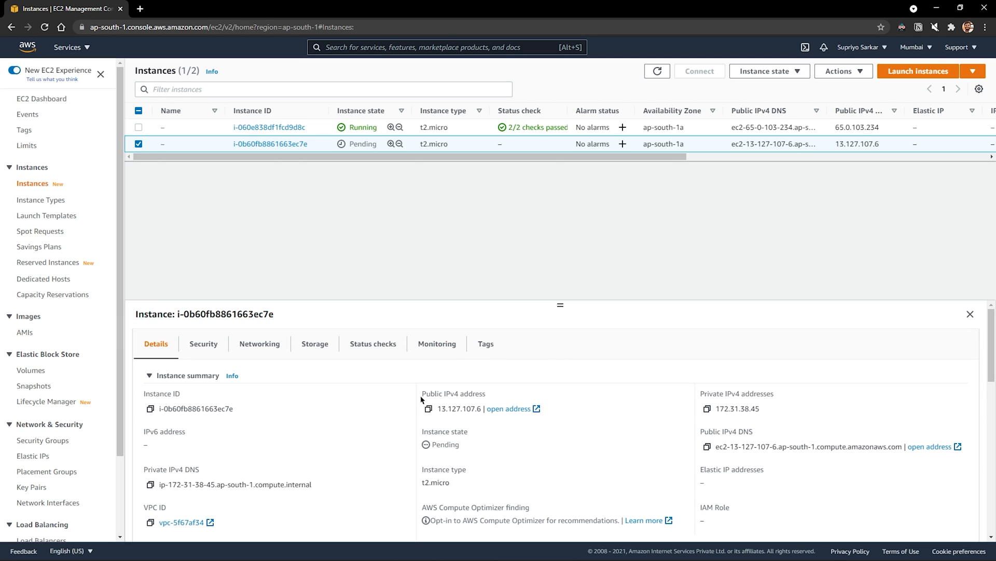
drag(422, 392, 496, 393)
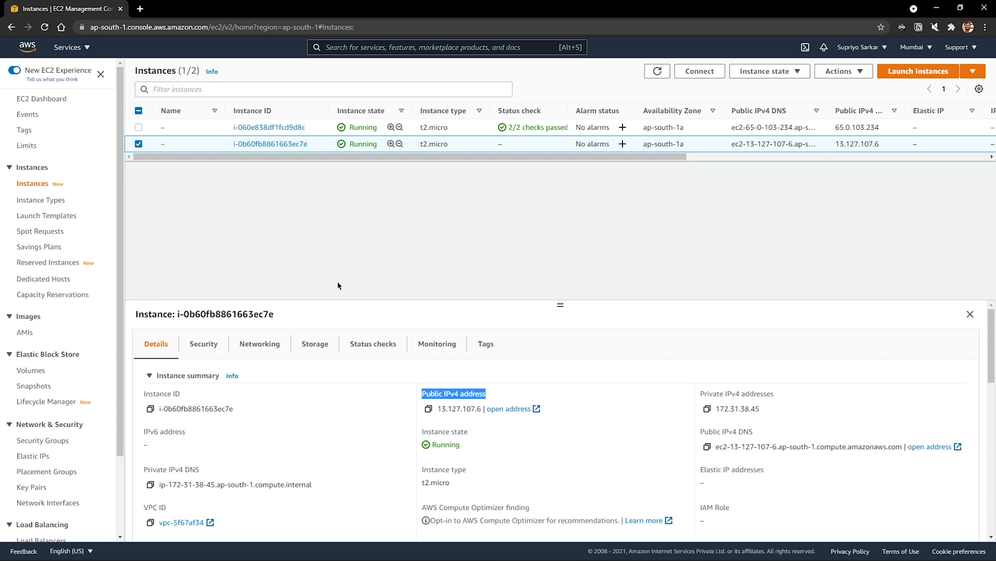
click(843, 71)
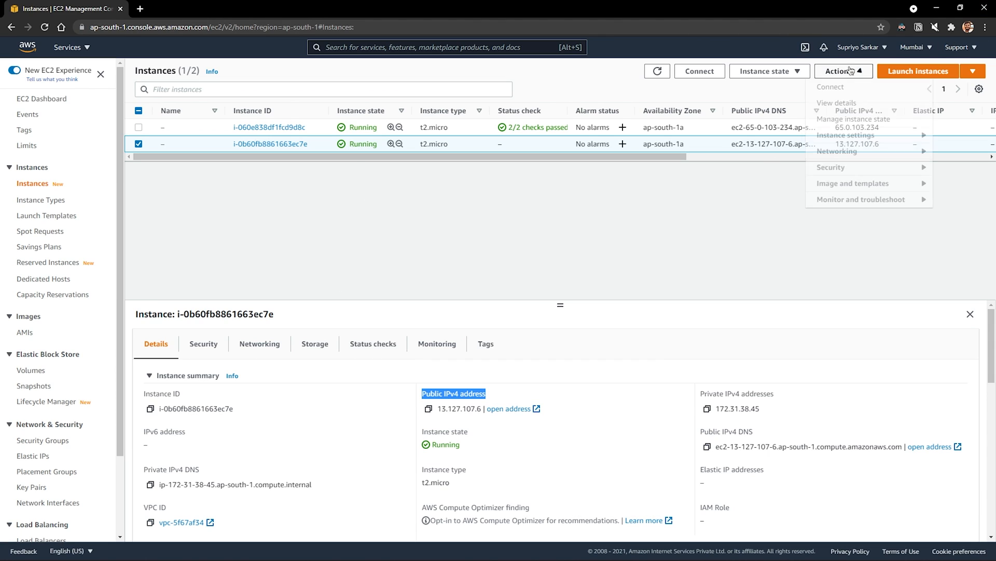
click(846, 191)
click(702, 185)
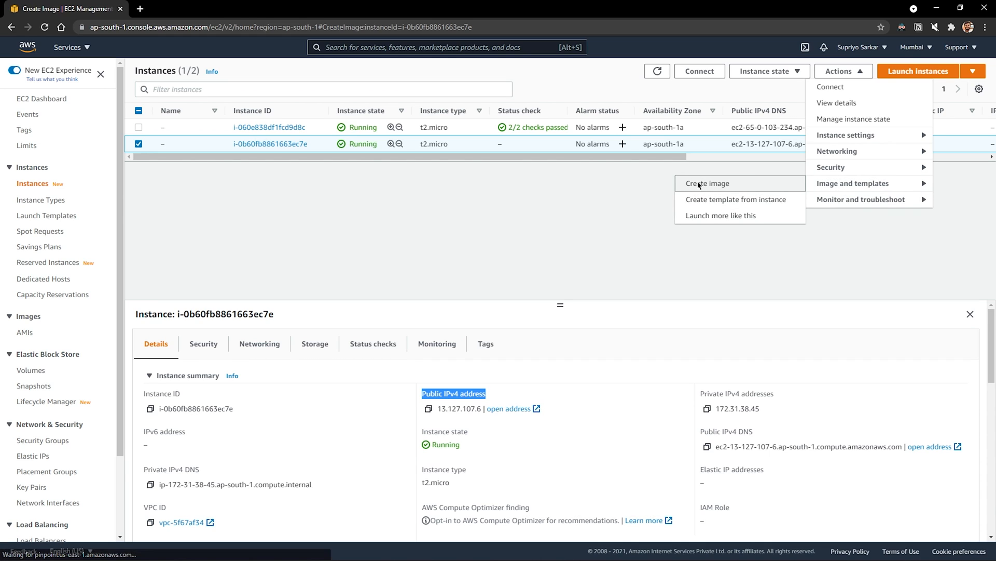
Create the image with the name "ami yt tut" and description "yt tut", keeping the default volume and tag settings
click(218, 190)
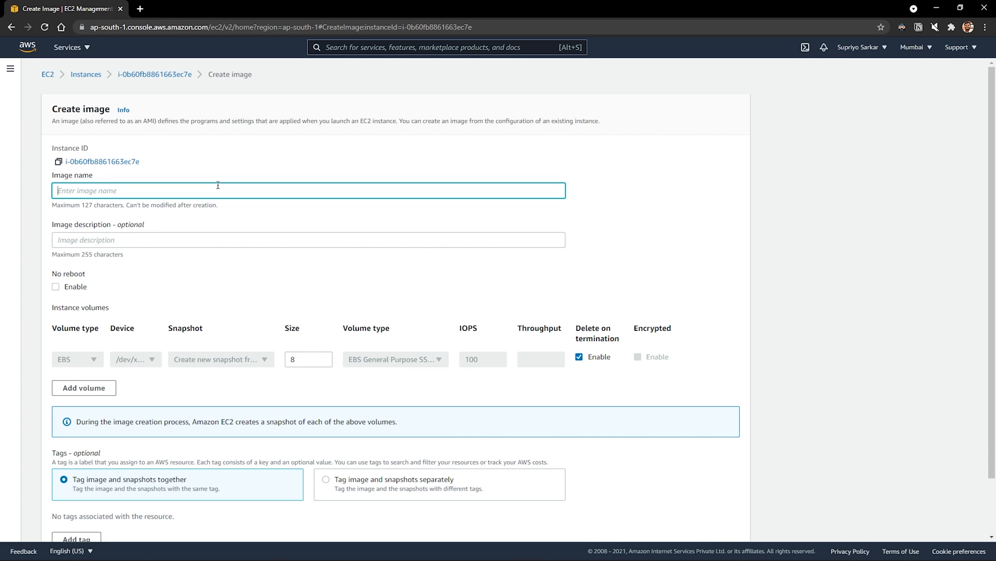
text(ami yt tut)
click(131, 243)
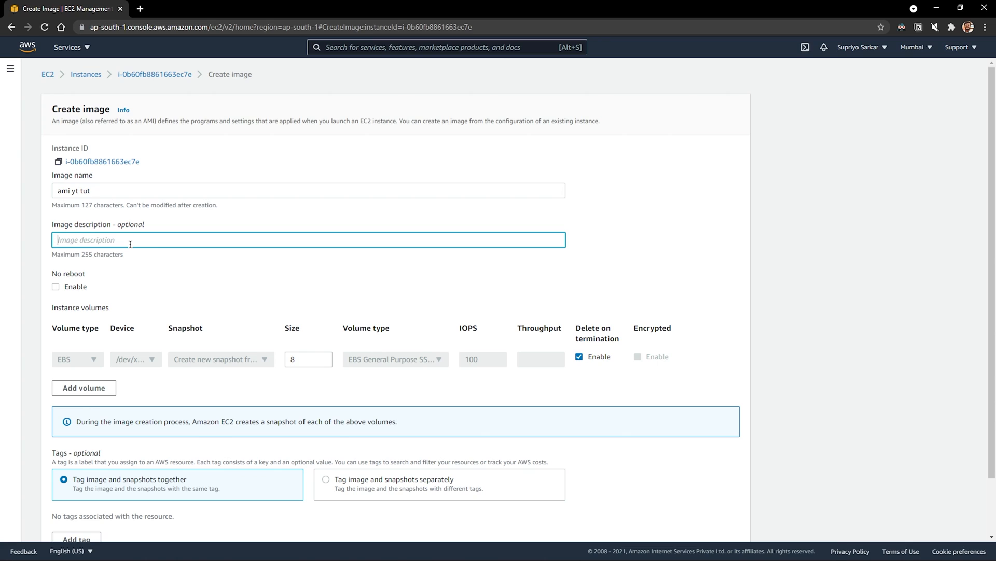
text(yt tut)
scroll(130, 243, down, 2)
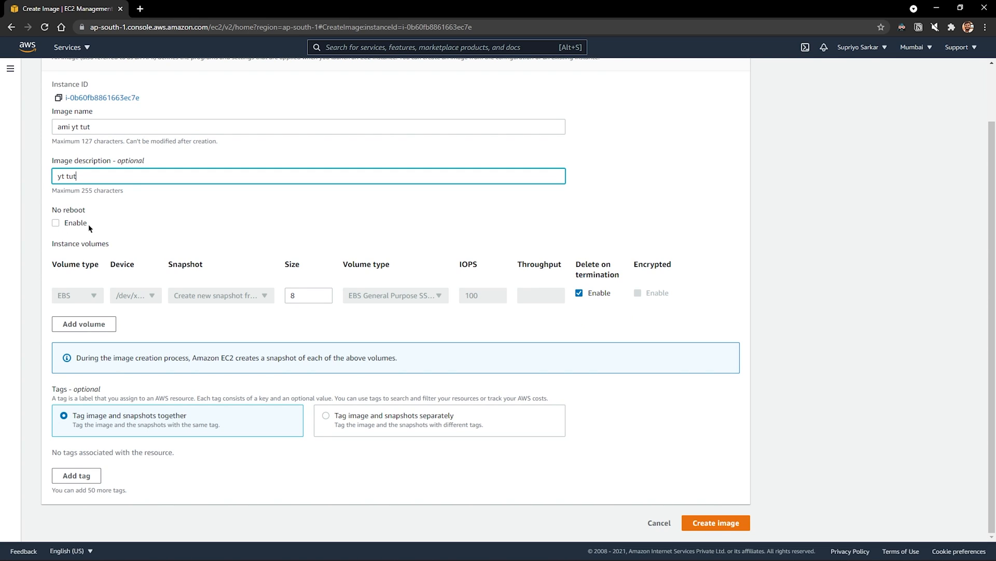
drag(576, 265, 619, 274)
click(587, 273)
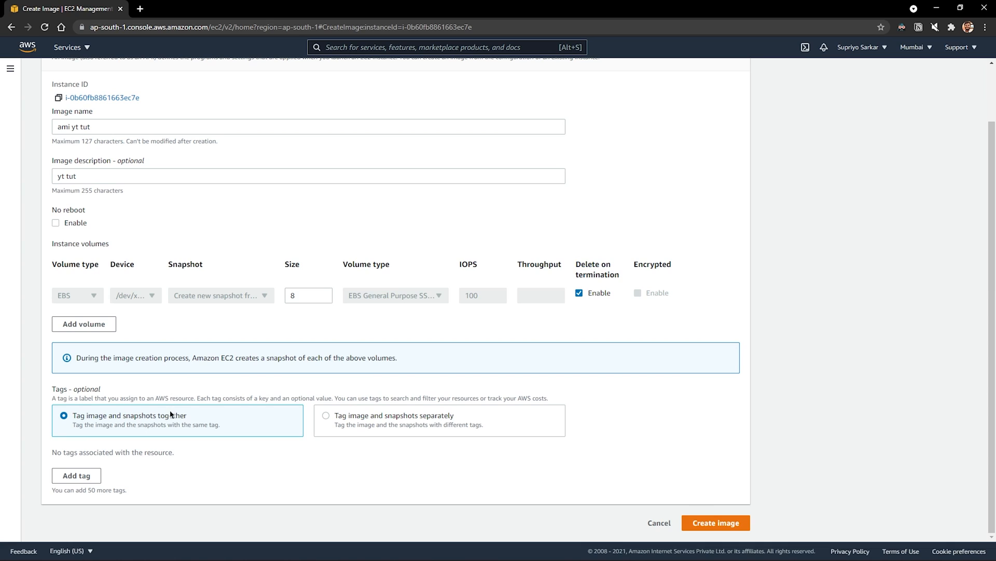
click(735, 526)
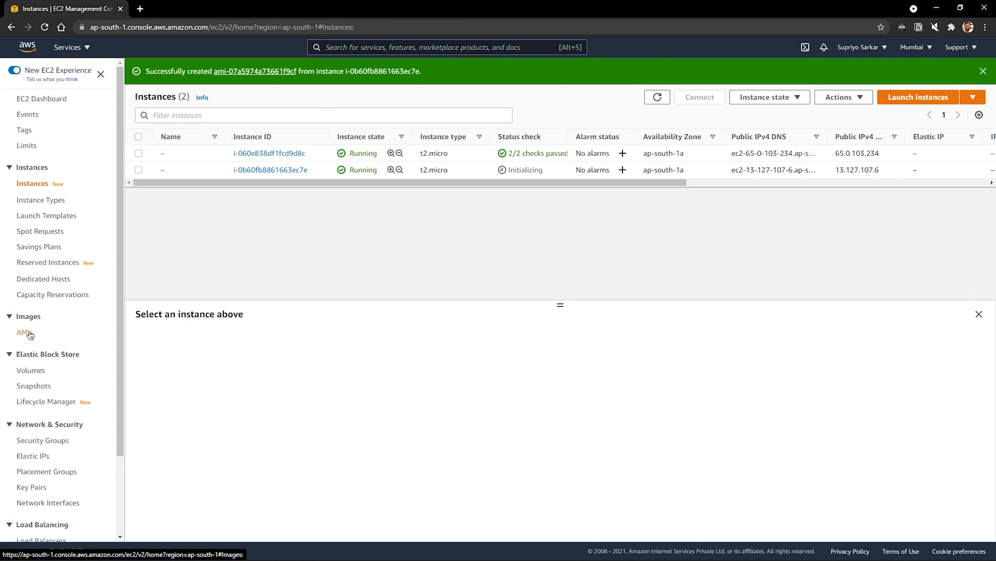
Open the list of owned AMIs and check the status of the "ami yt tut" image
click(28, 333)
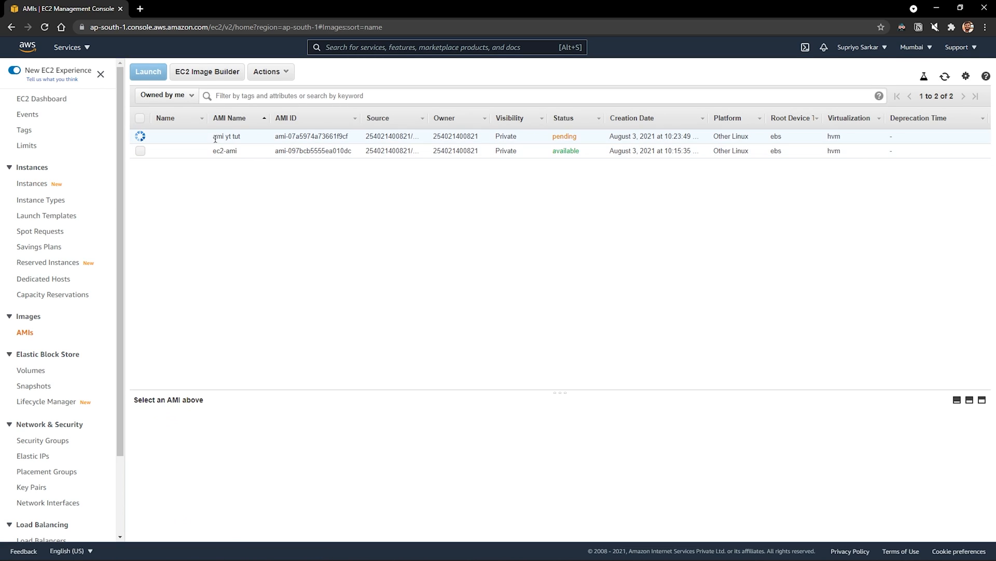
drag(215, 137, 245, 138)
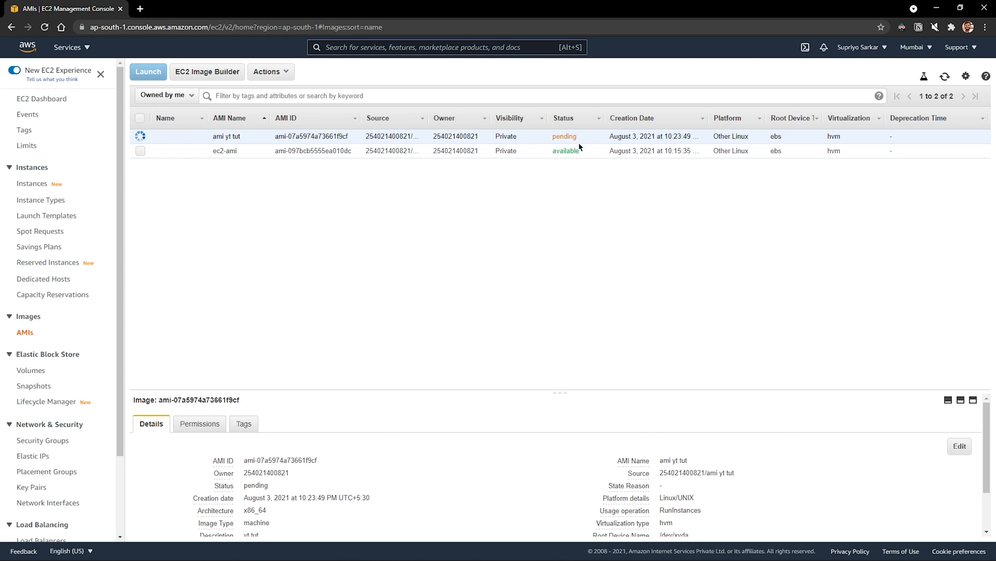
drag(553, 136, 581, 137)
click(478, 234)
drag(548, 139, 576, 134)
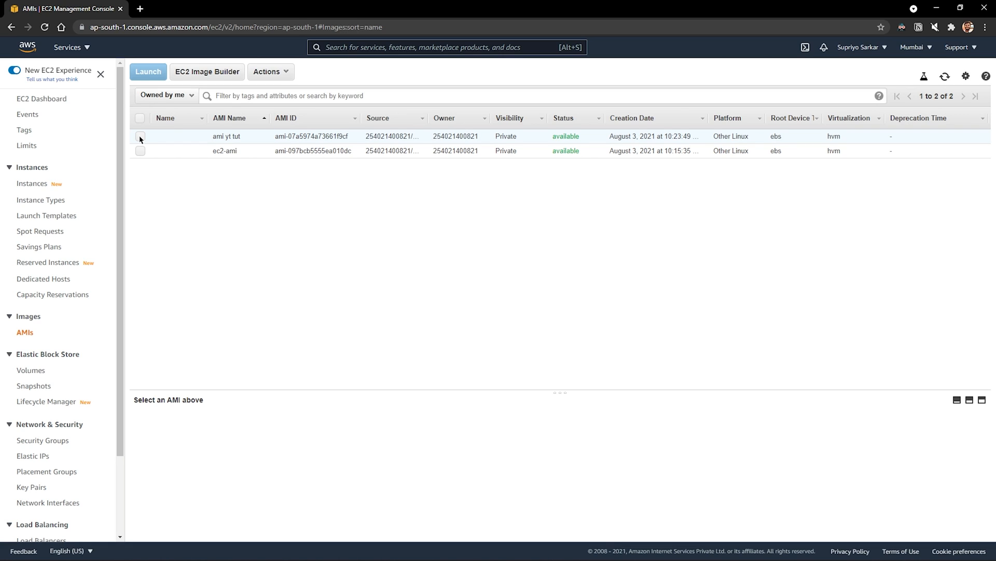
Start launching an instance from the "ami yt tut" image, keep the t2.micro type and continue to the instance details
click(141, 137)
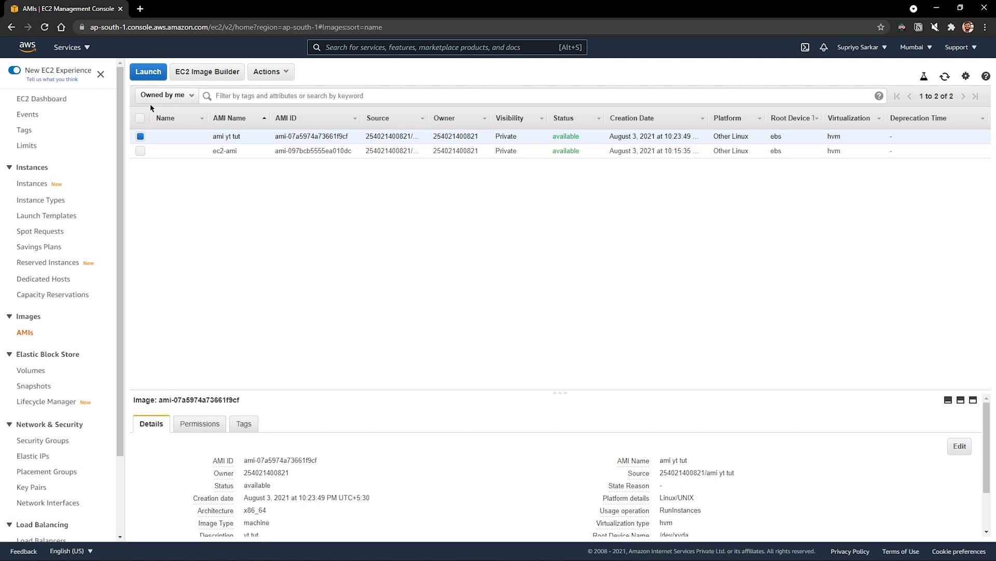
click(148, 73)
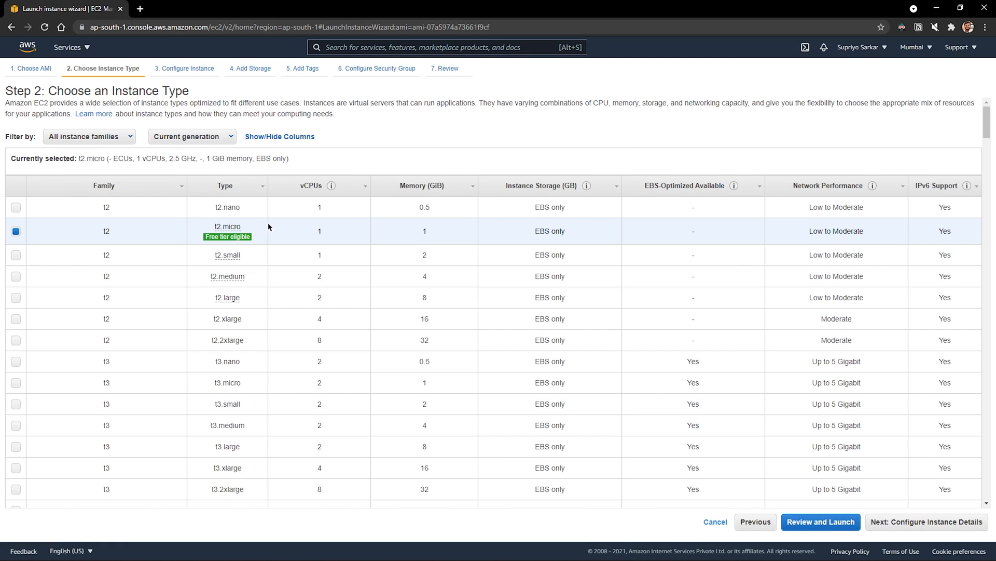
click(927, 522)
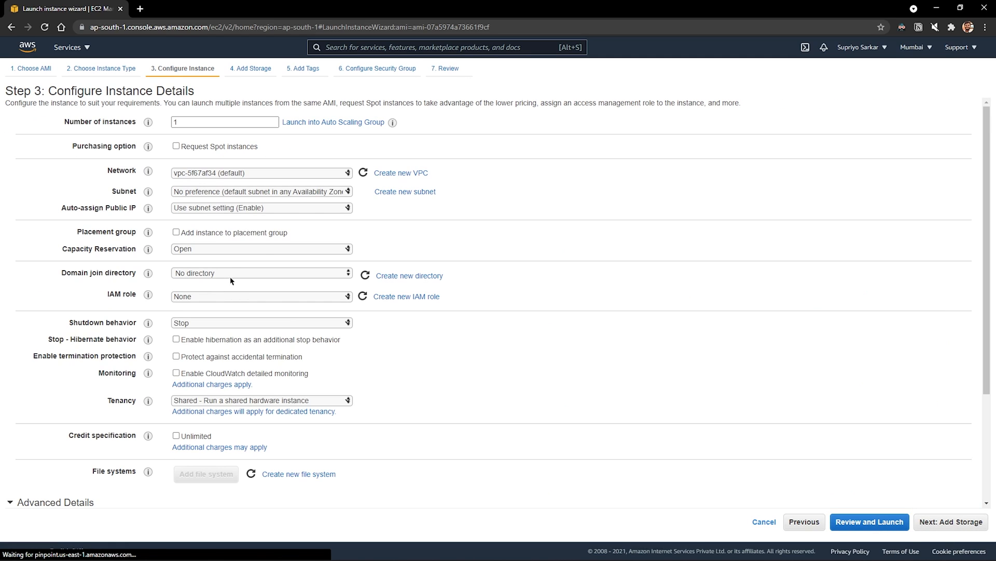
Enable auto-assigned public IP for the instance launched from the custom image, leaving the user data empty
click(273, 208)
click(236, 228)
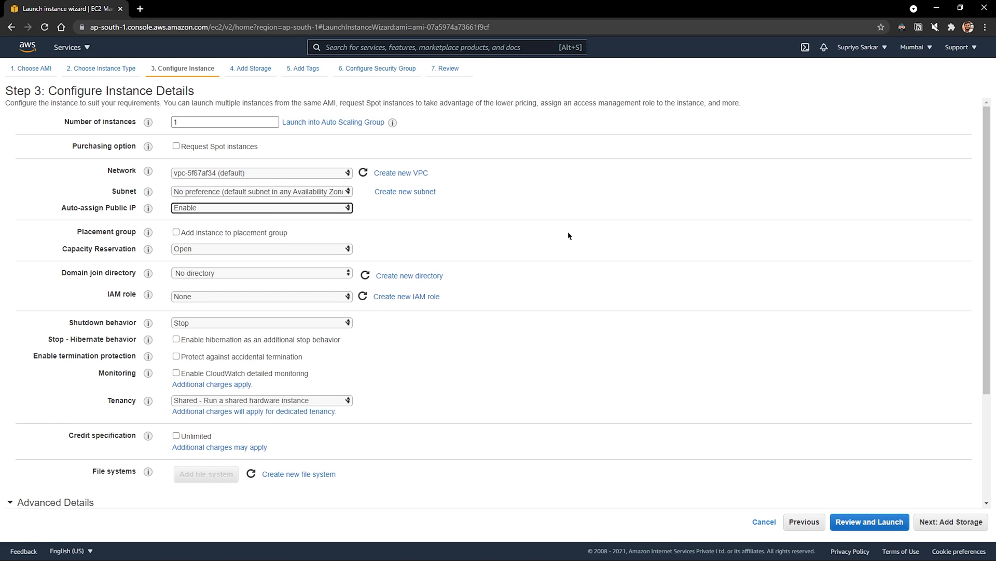
scroll(569, 236, down, 3)
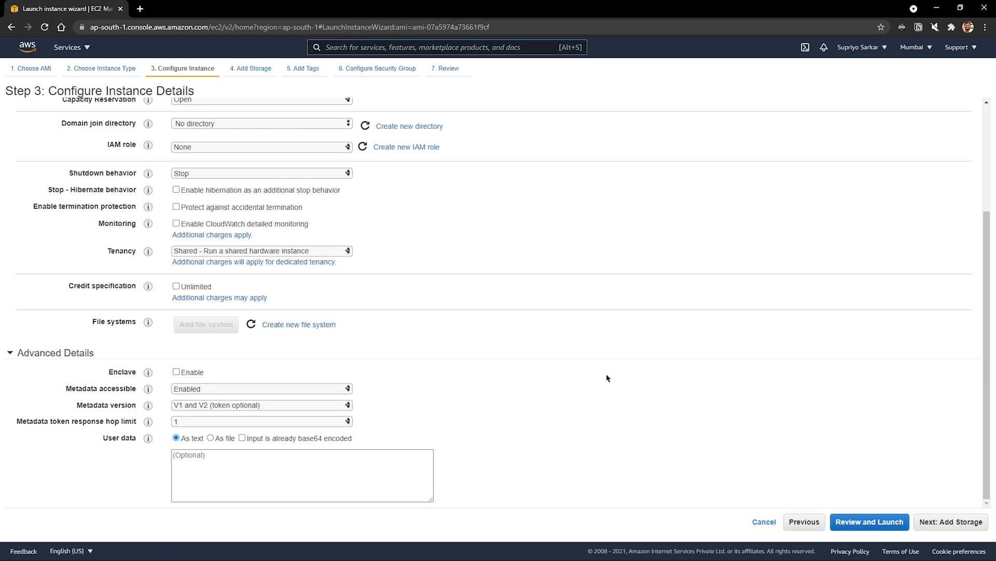
Keep the default 8 GiB gp2 storage and add a tag with key "name" and value "yt tut" to the instance
click(949, 525)
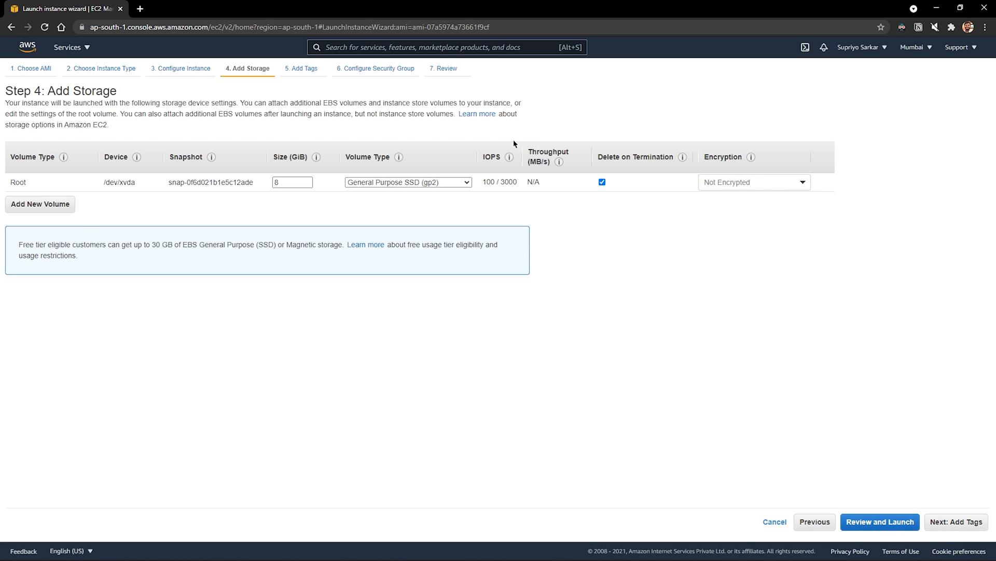
click(969, 522)
click(25, 243)
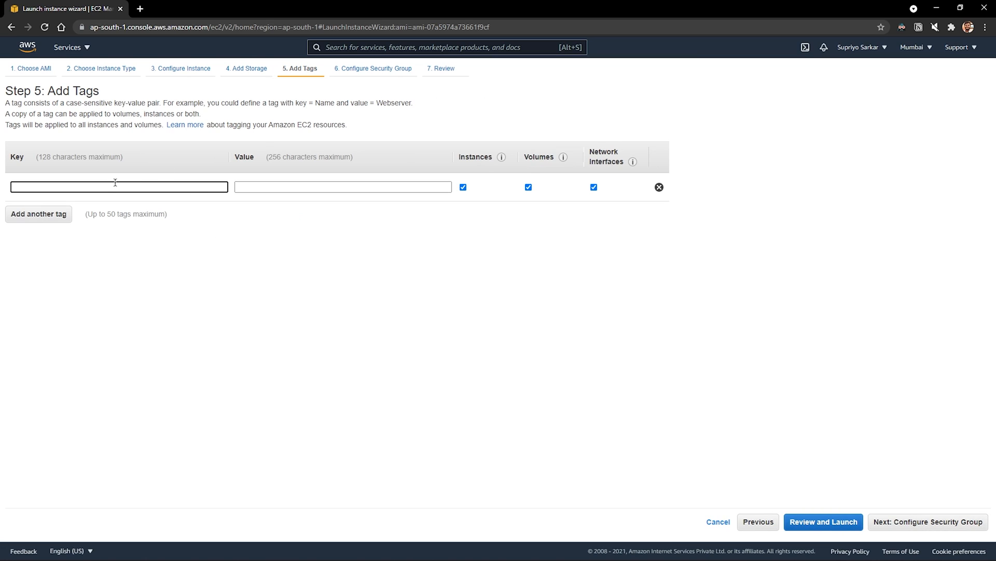
text(n)
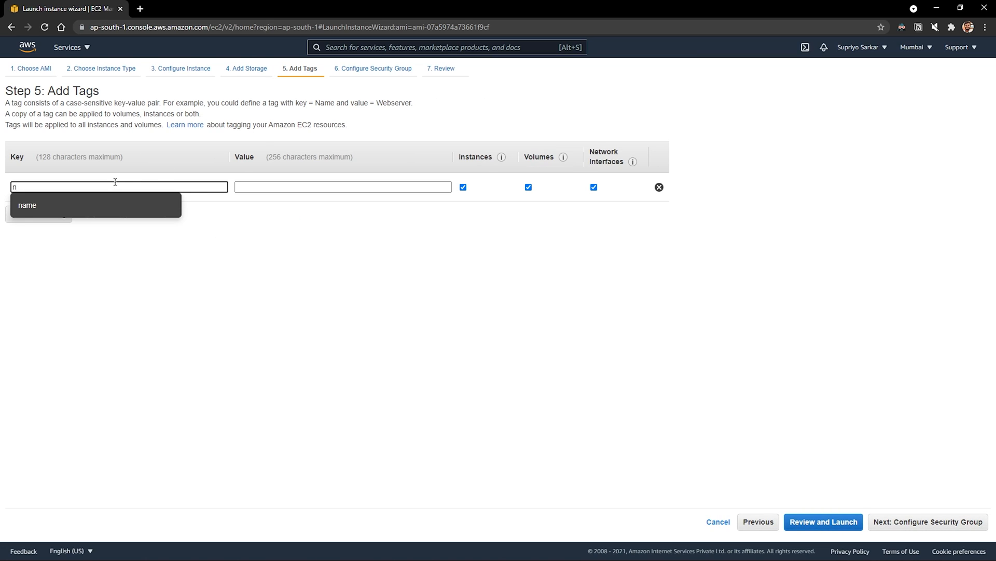
text(ame)
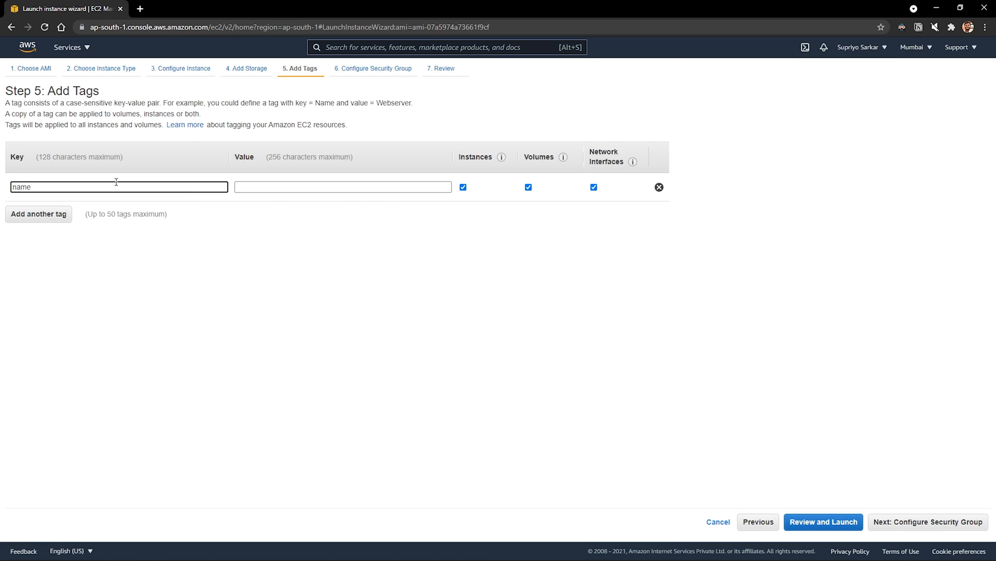
click(283, 188)
text(yt tut)
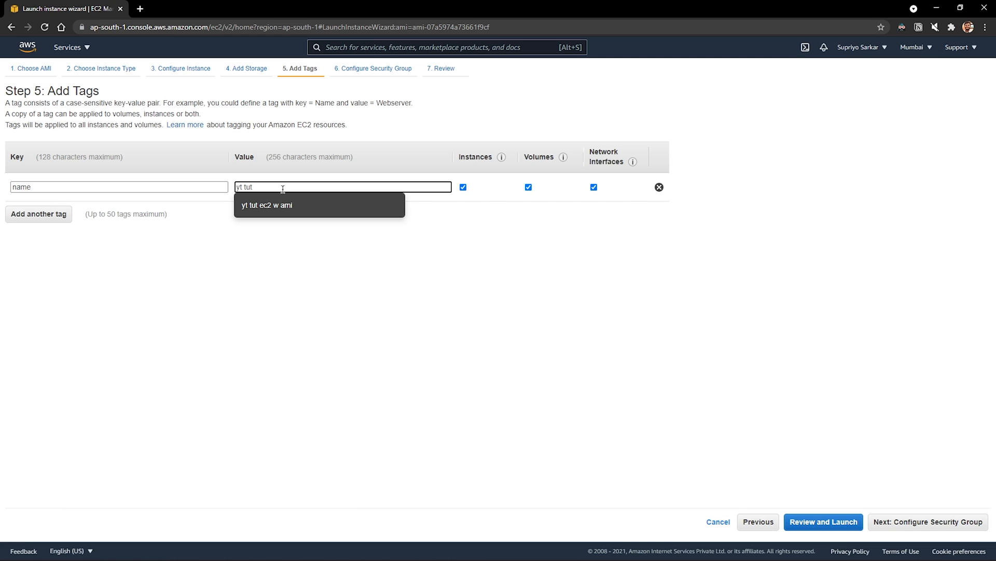
Assign the existing security group "launch-wizard-1" to the instance and continue to the launch review
click(931, 526)
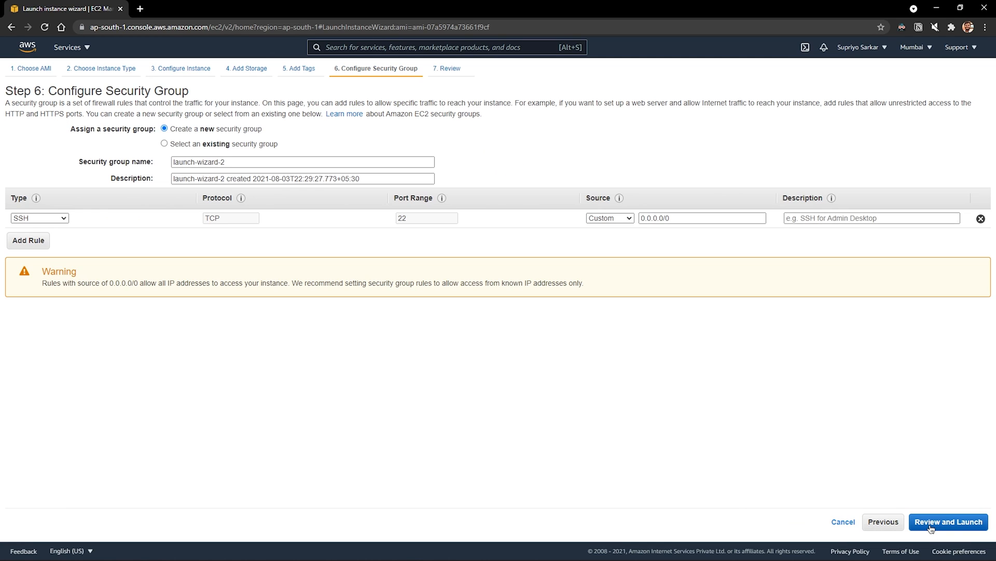
click(166, 145)
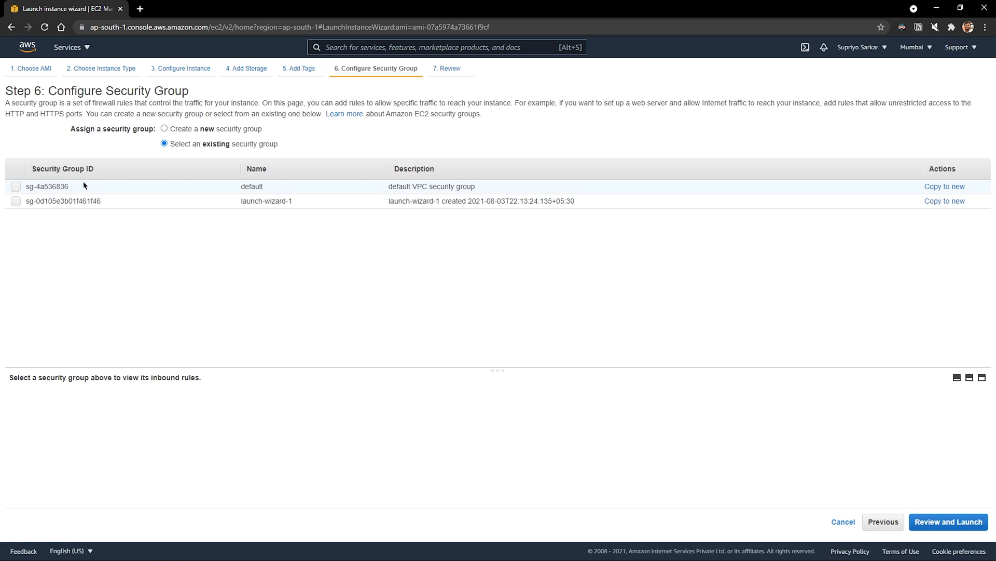
click(16, 202)
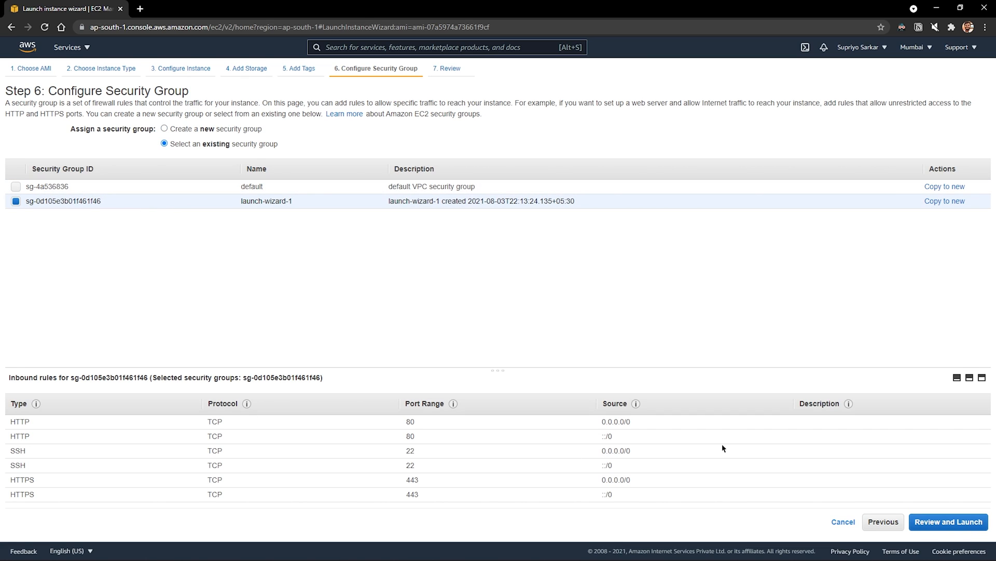
click(949, 522)
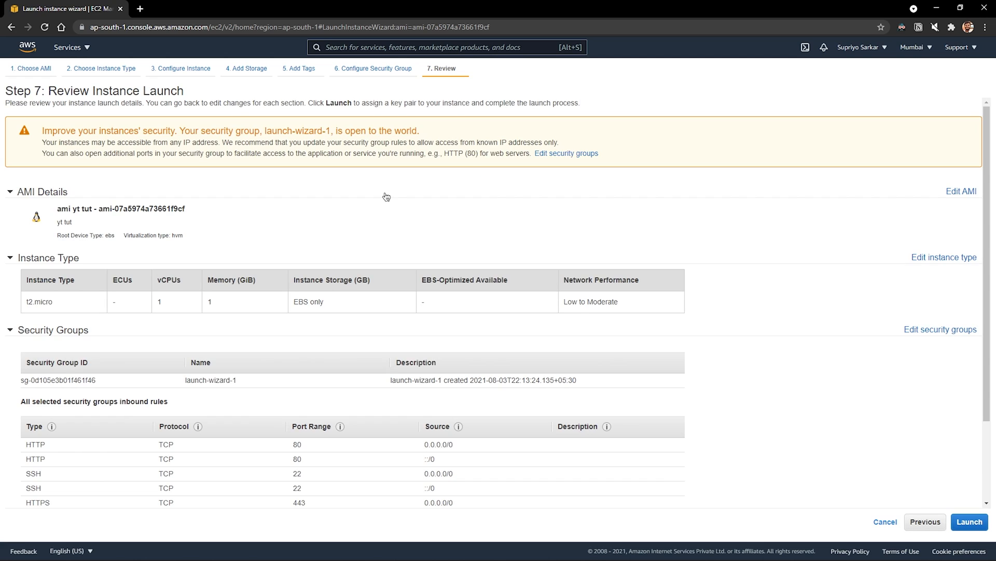
Launch the instance without a key pair, acknowledging the limited connection options
click(969, 521)
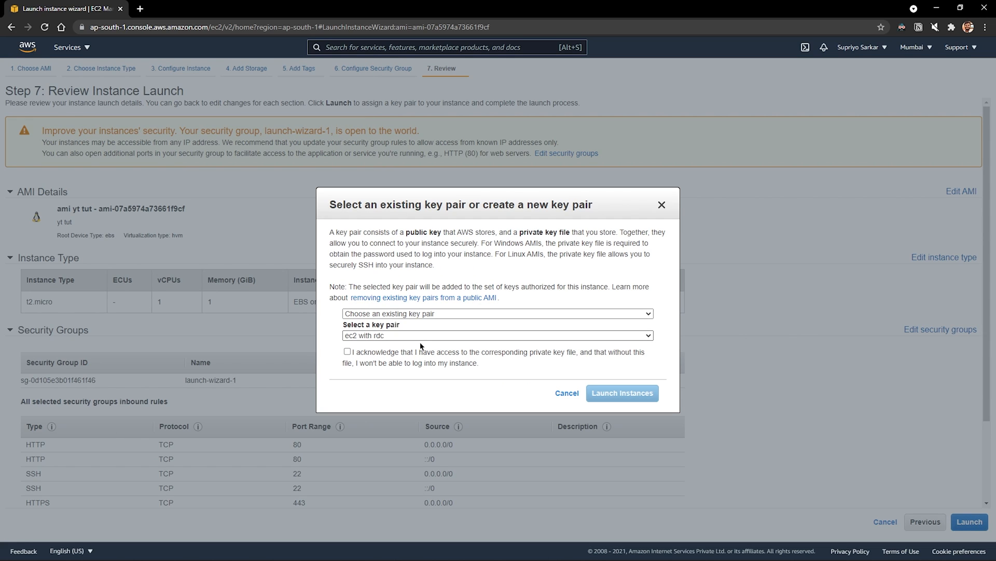
click(347, 352)
click(422, 314)
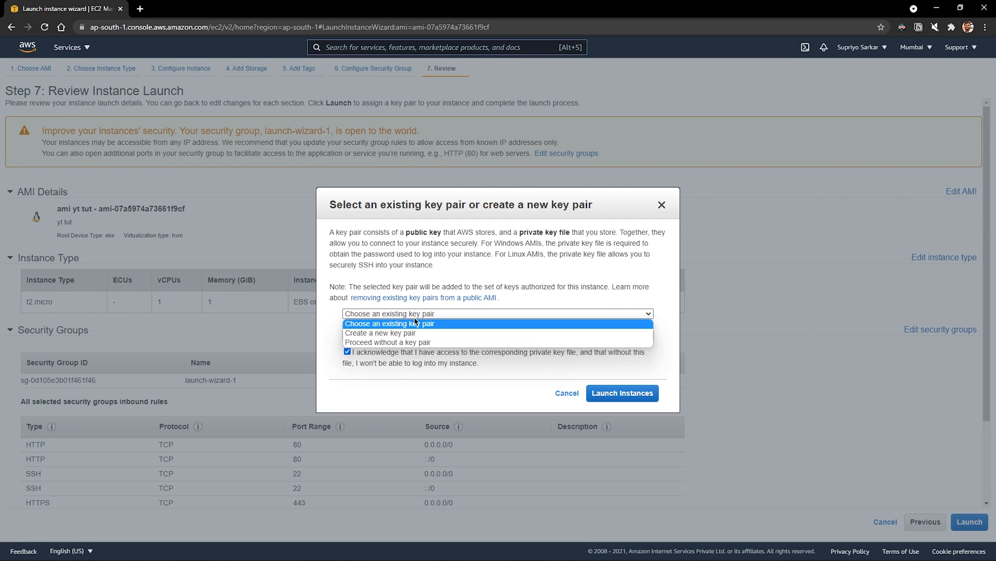
click(392, 343)
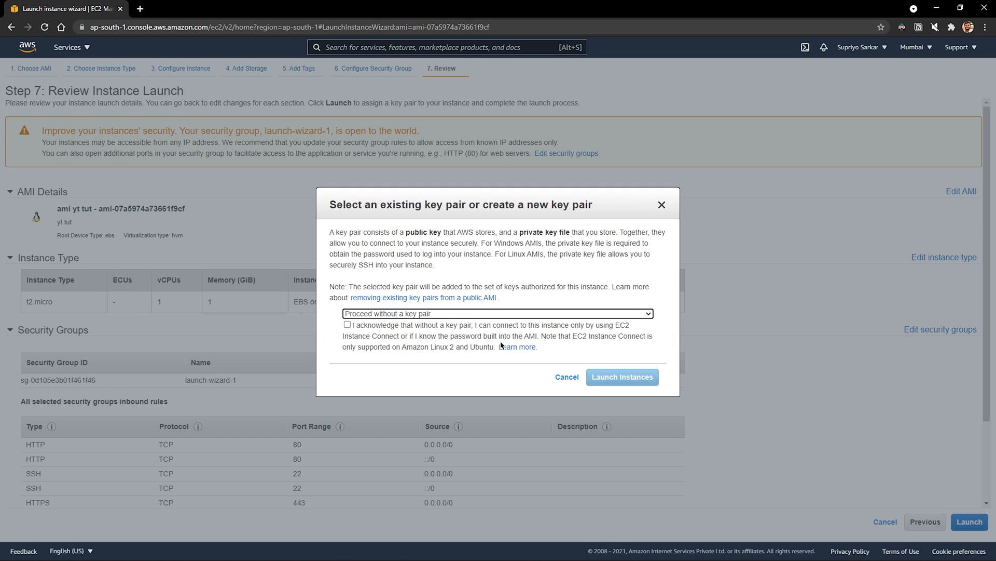
click(348, 324)
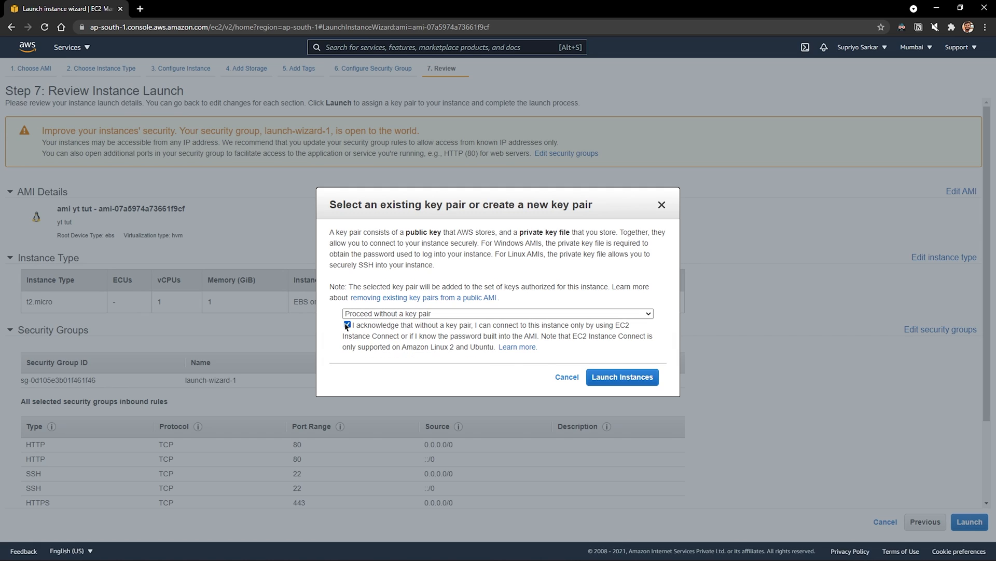
click(629, 381)
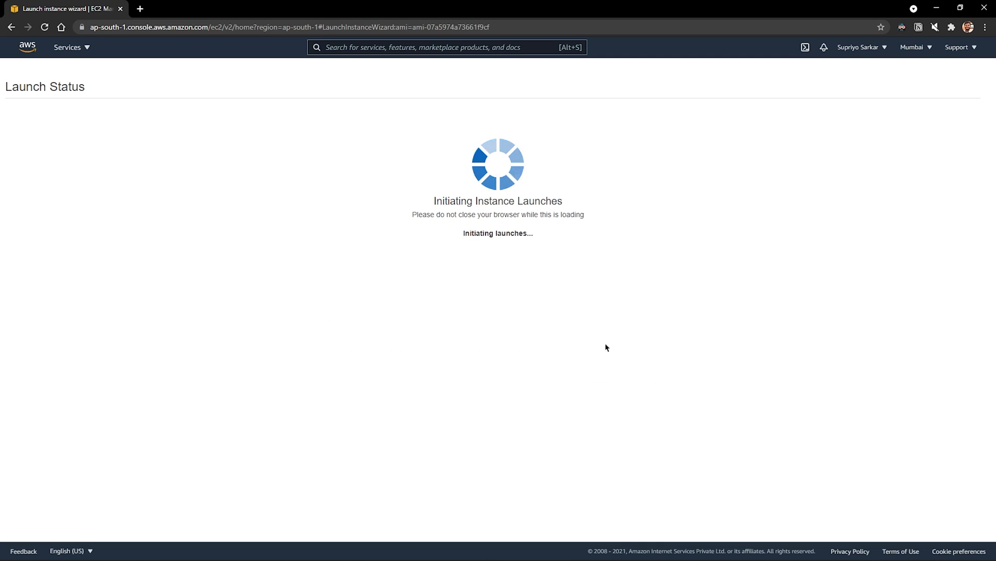
Select the newly launched instance in the instances list and open its public IPv4 address in the browser
click(944, 406)
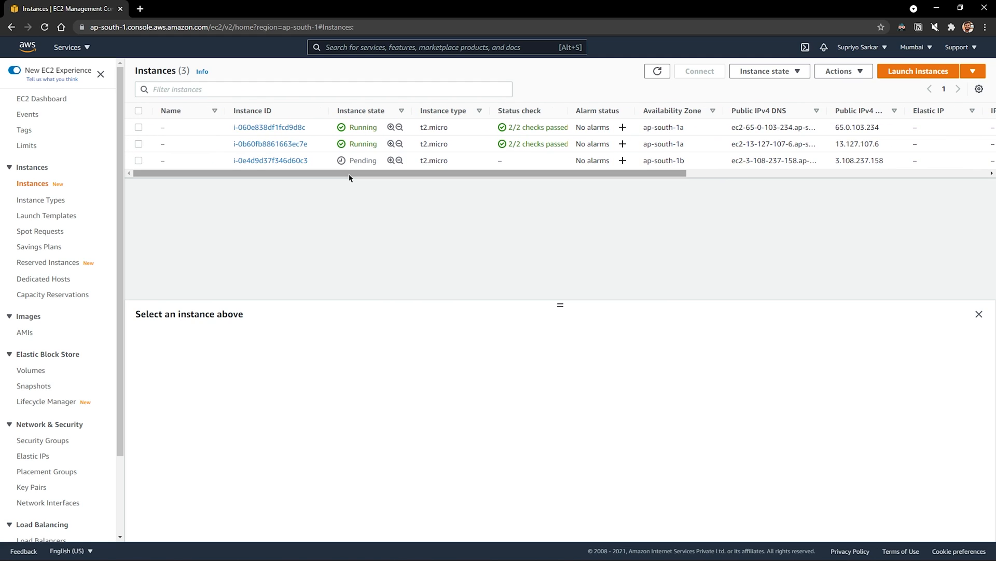
click(139, 161)
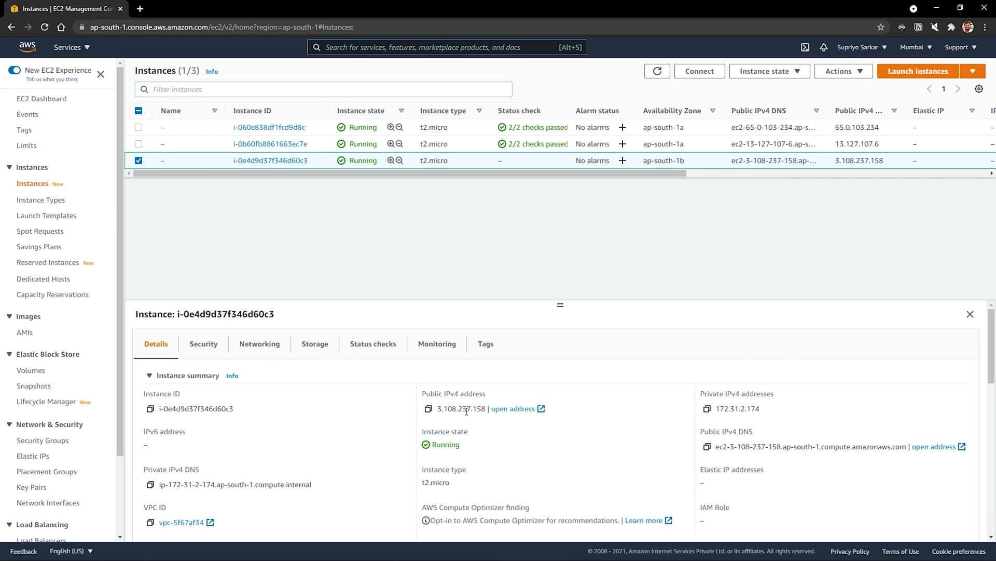
drag(437, 408, 487, 409)
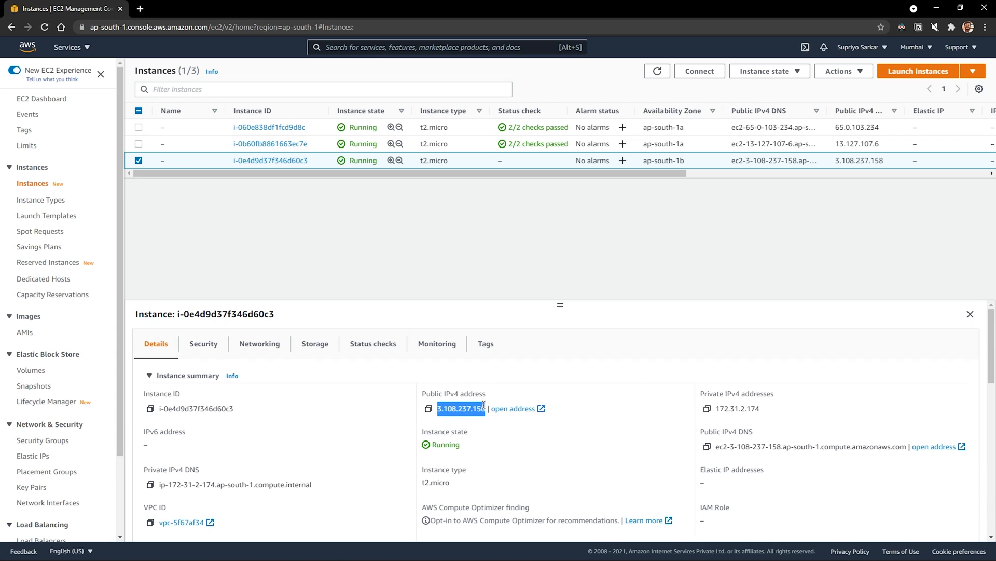
click(513, 409)
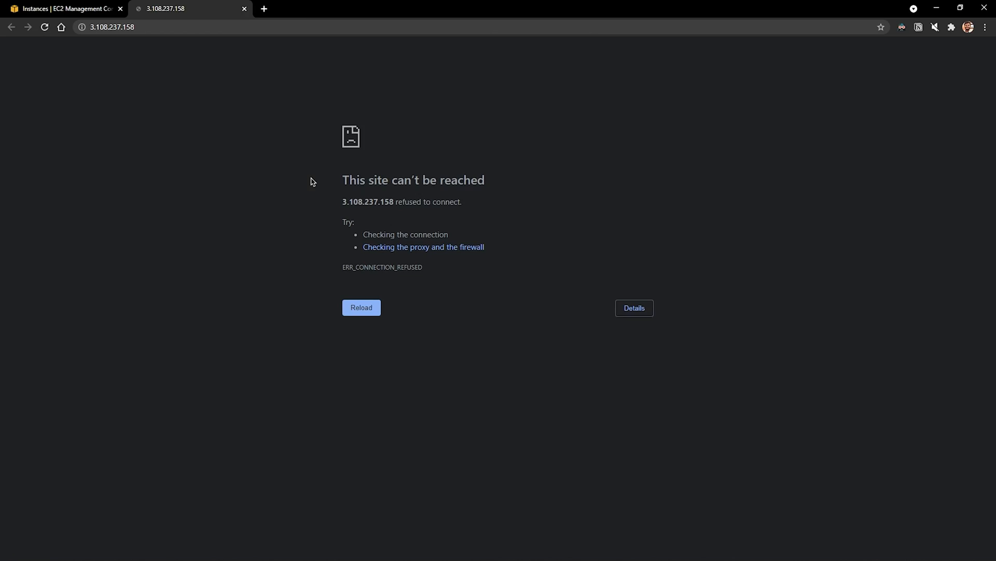
Change the instance address from https to http and load the web page
click(107, 28)
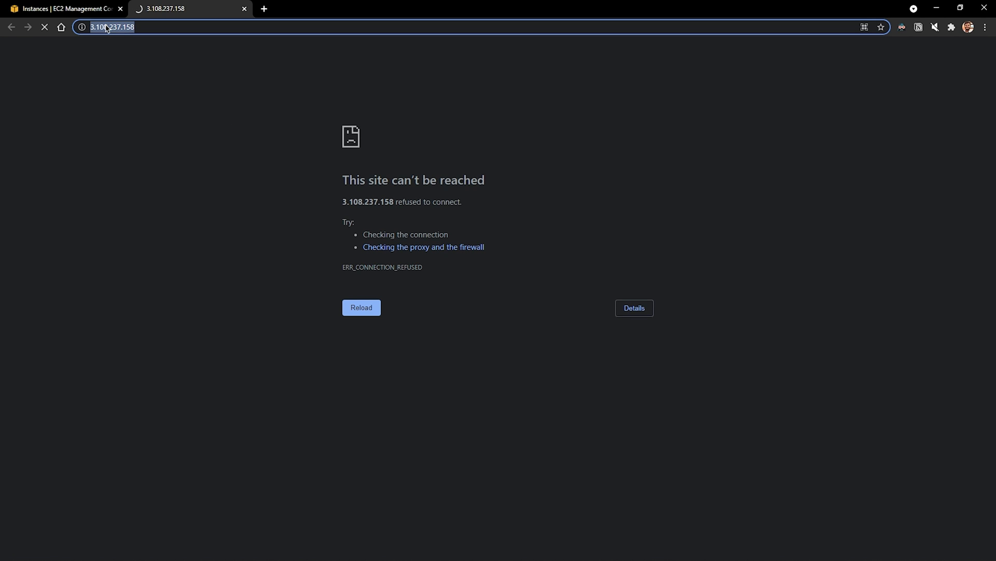
click(107, 28)
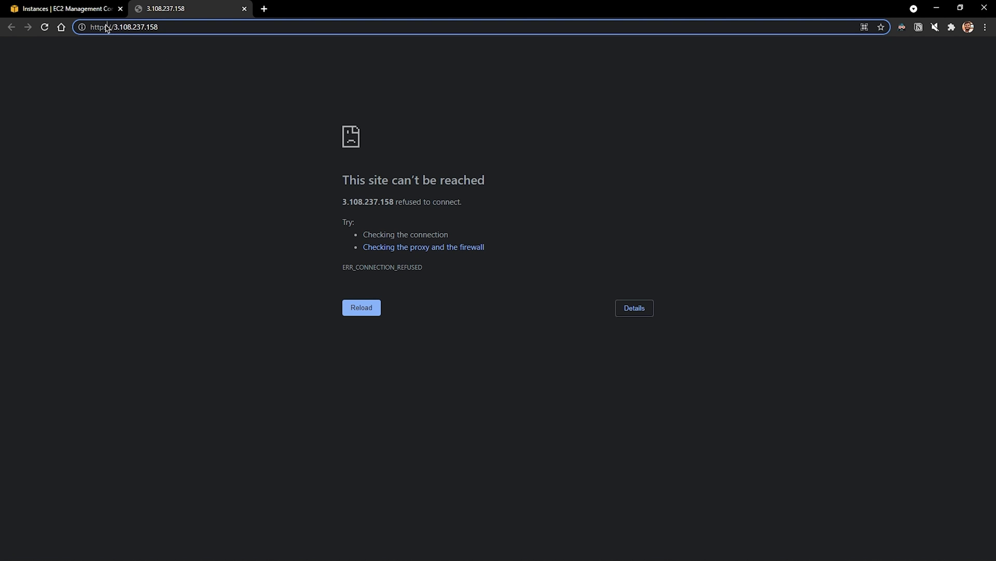
key(BackSpace)
key(Return)
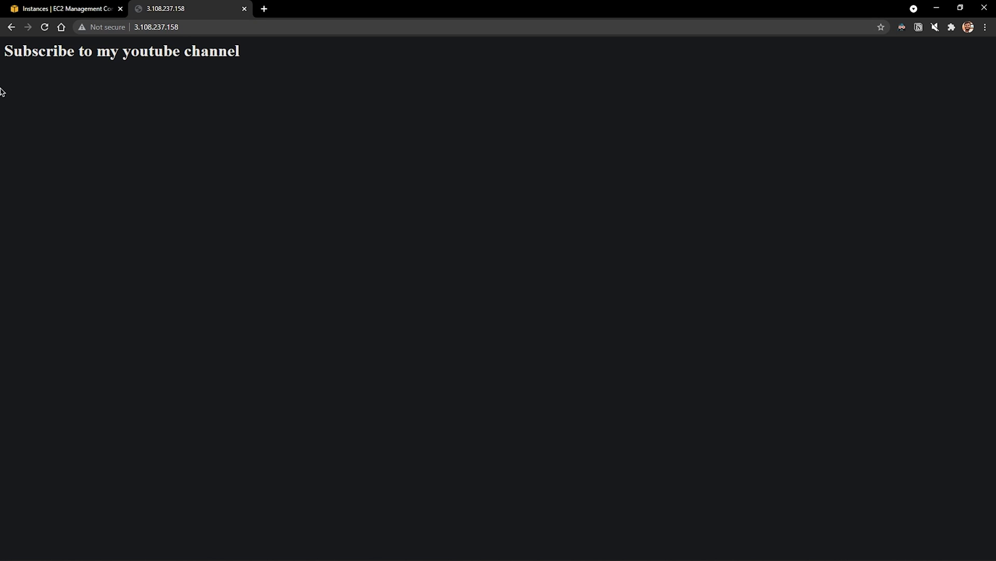
Examine the heading on the web page served by the new instance and return to the EC2 instances list
double_click(274, 58)
drag(162, 41, 6, 50)
click(216, 107)
click(78, 8)
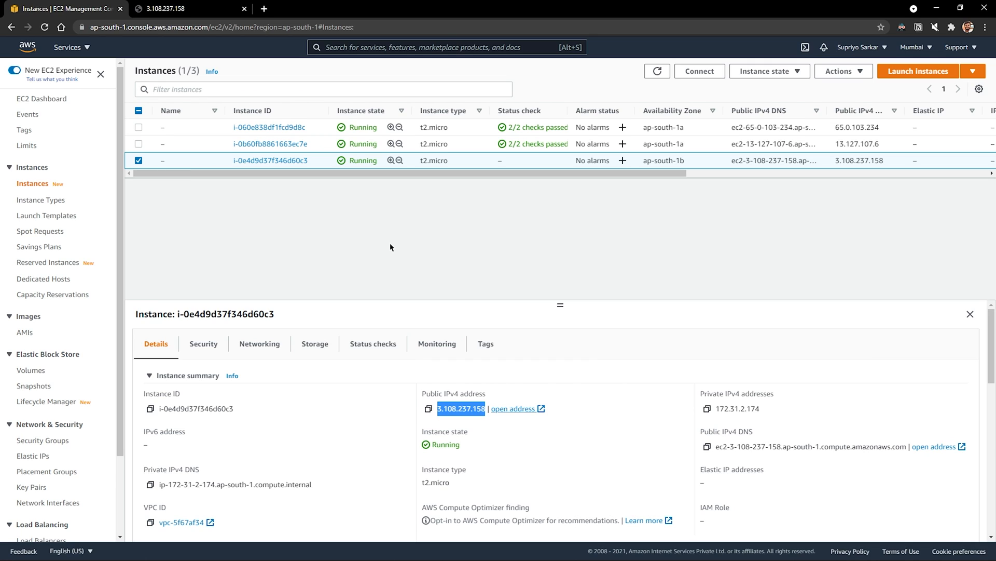
click(391, 247)
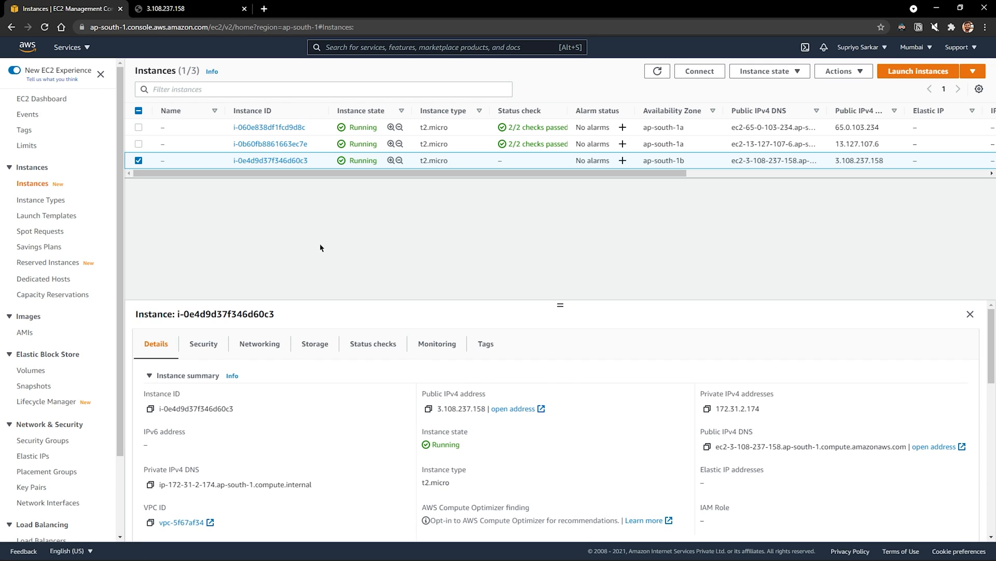